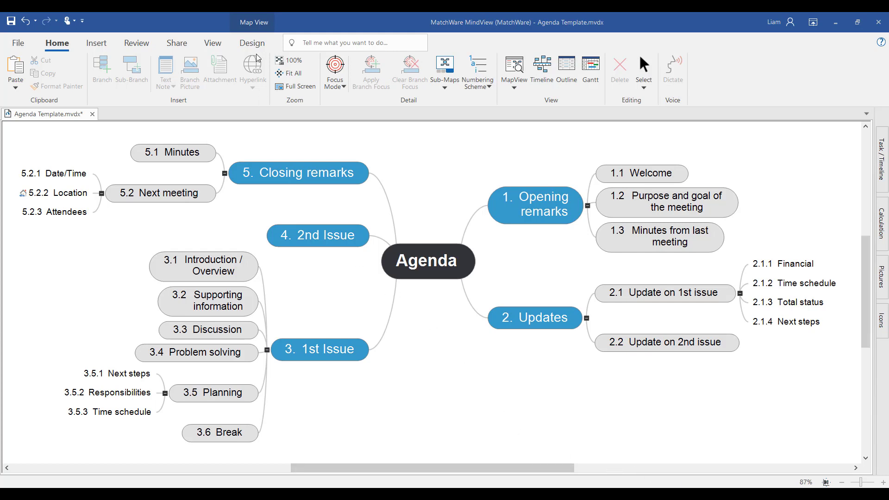
Step: Preview the top-down chart, branching and right-facing layouts from the Design tab's Layouts gallery
{"action": "left_click", "coordinate": [251, 42]}
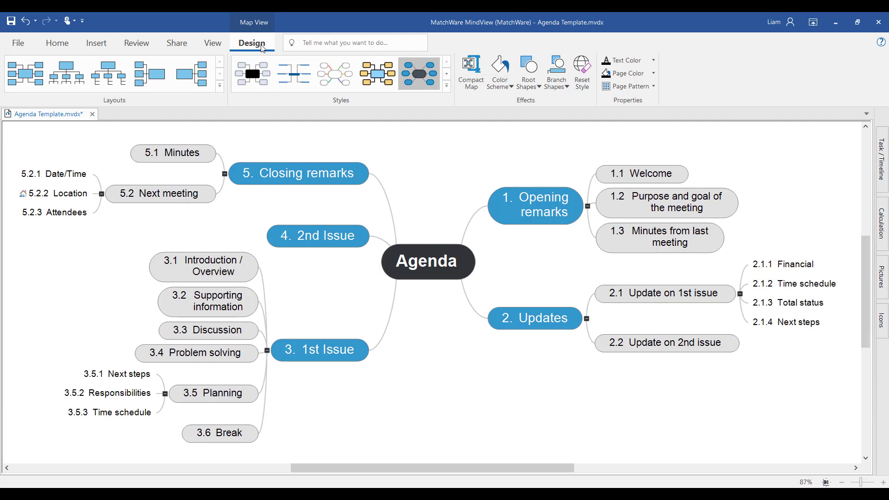
{"action": "left_click", "coordinate": [122, 73]}
{"action": "left_click", "coordinate": [149, 75]}
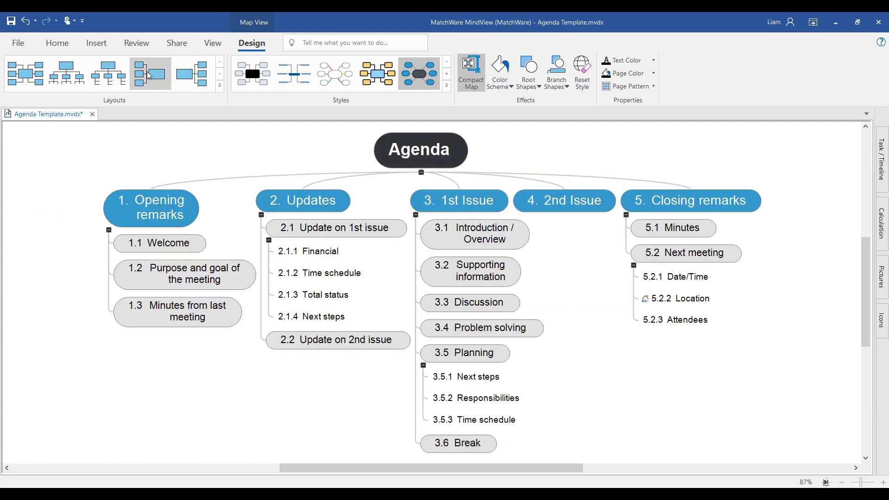
{"action": "left_click", "coordinate": [191, 77]}
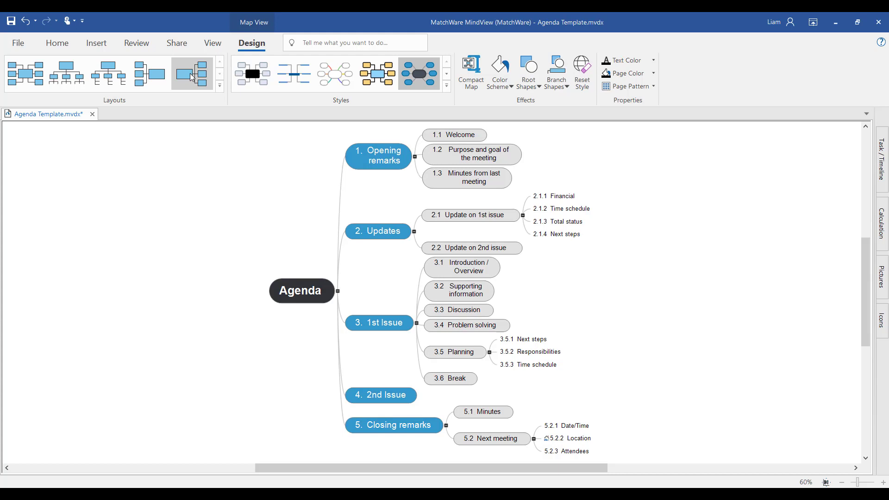
Step: Apply the rounded topic style from the expanded Styles gallery
{"action": "left_click", "coordinate": [447, 85]}
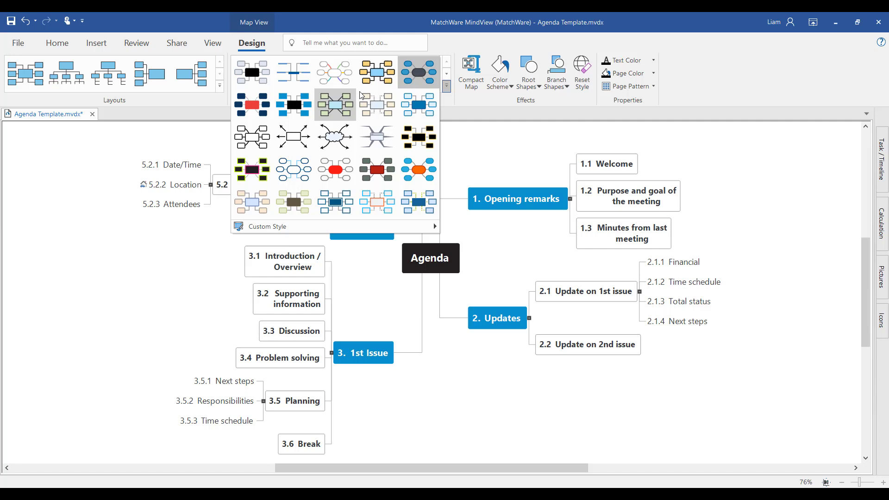
{"action": "left_click", "coordinate": [400, 81]}
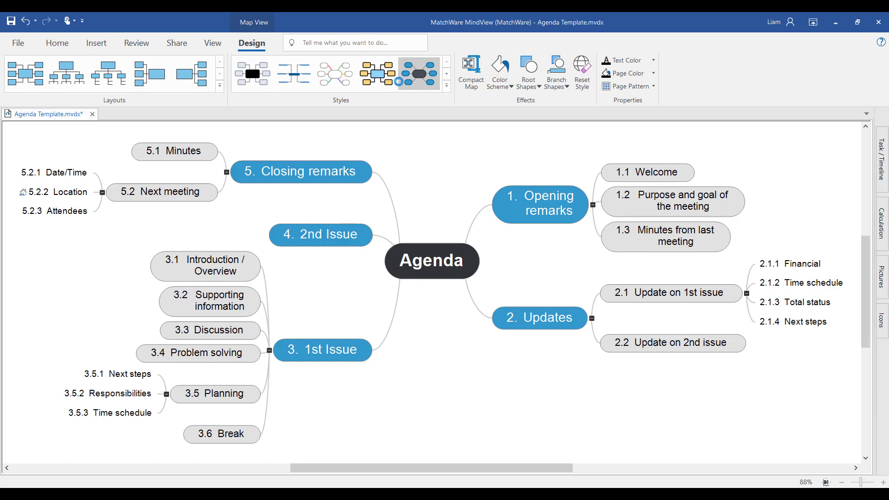
Step: Recolour the map olive green, make Agenda folder-shaped, and make the main topics hexagonal
{"action": "left_click", "coordinate": [511, 85]}
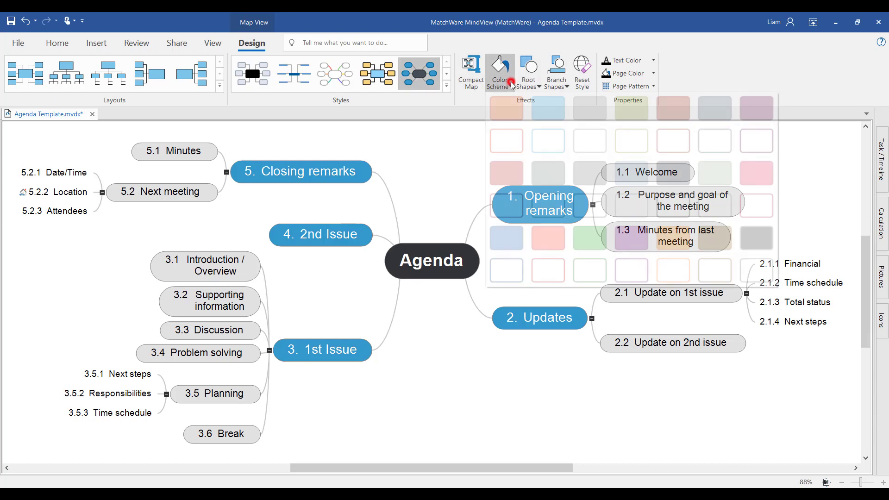
{"action": "left_click", "coordinate": [617, 114]}
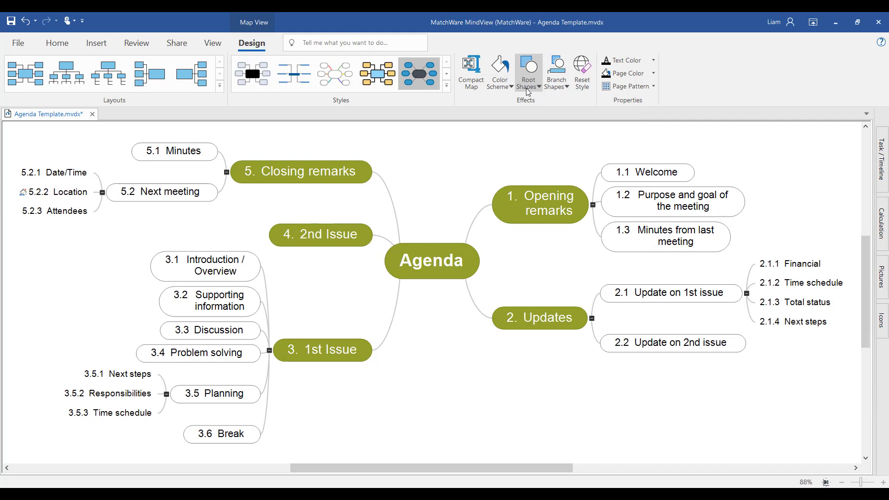
{"action": "left_click", "coordinate": [528, 91]}
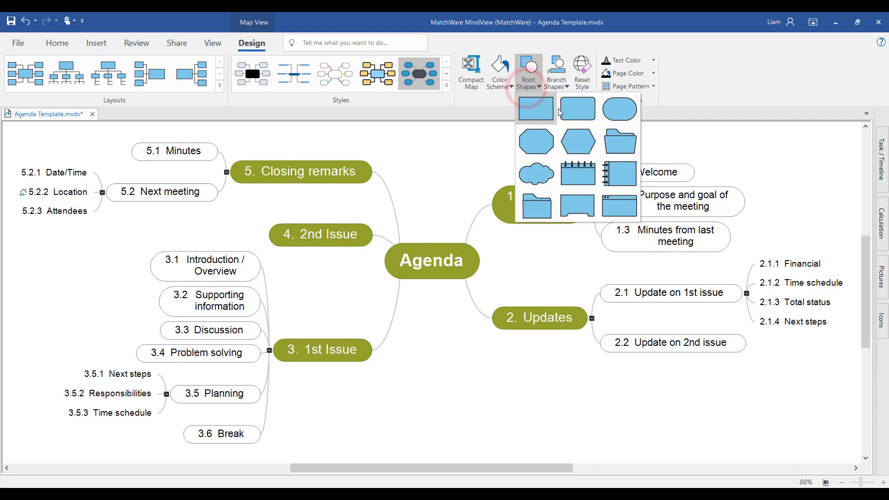
{"action": "left_click", "coordinate": [613, 143]}
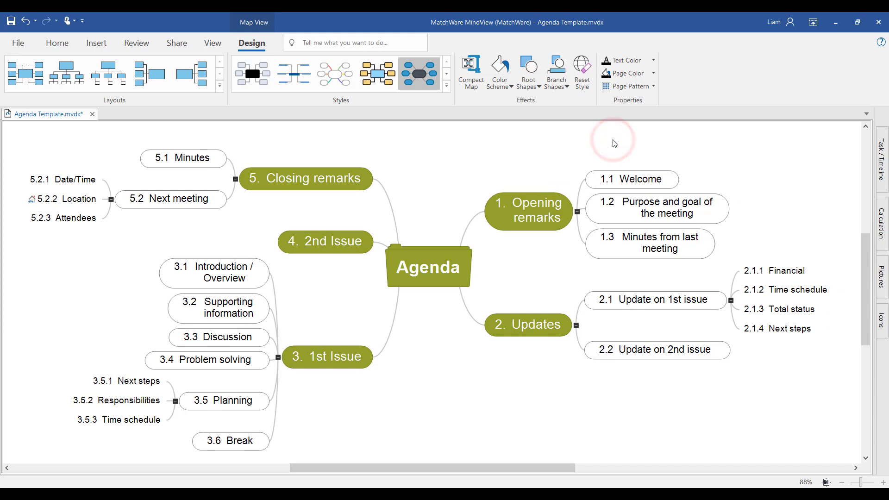
{"action": "left_click", "coordinate": [568, 90]}
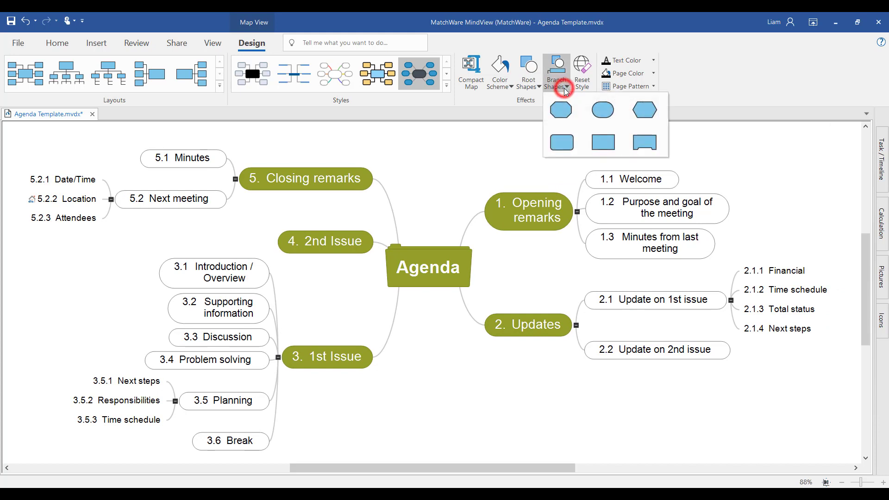
{"action": "left_click", "coordinate": [642, 109]}
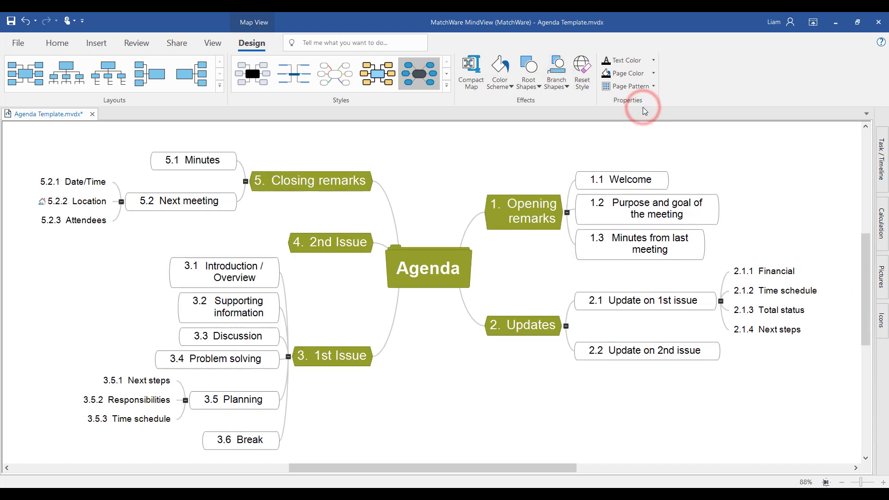
Step: Give the page a pink background colour with a purple grid pattern
{"action": "left_click", "coordinate": [653, 74]}
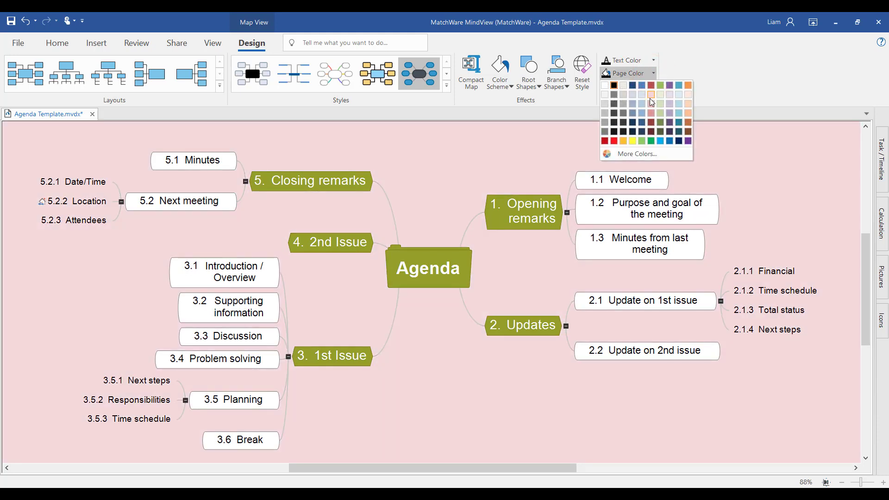
{"action": "left_click", "coordinate": [651, 100]}
{"action": "left_click", "coordinate": [653, 86]}
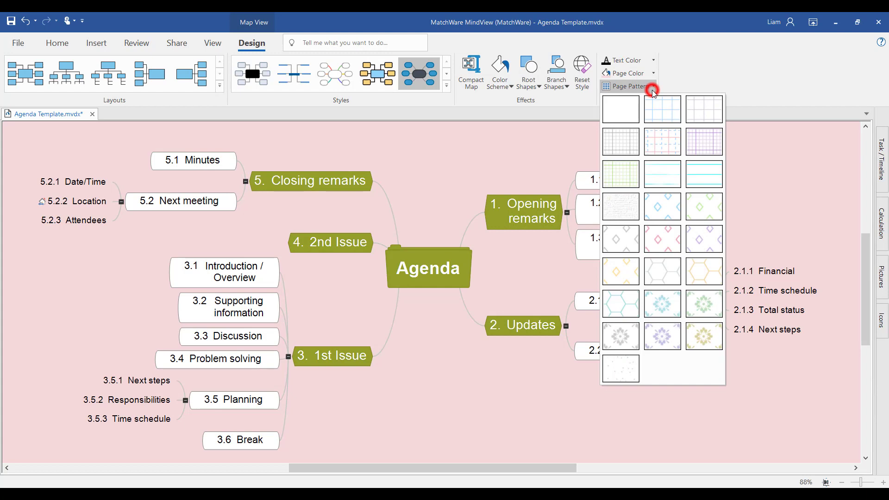
{"action": "left_click", "coordinate": [706, 148]}
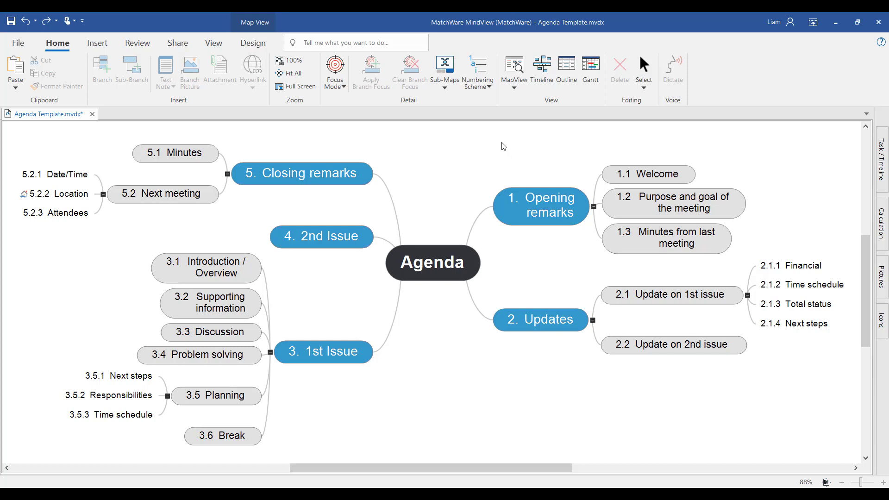
Step: Box-select Opening remarks with its subtopics, view the Format options, then select Opening remarks alone
{"action": "left_click", "coordinate": [502, 143]}
{"action": "left_click_drag", "start_coordinate": [502, 144], "coordinate": [692, 261]}
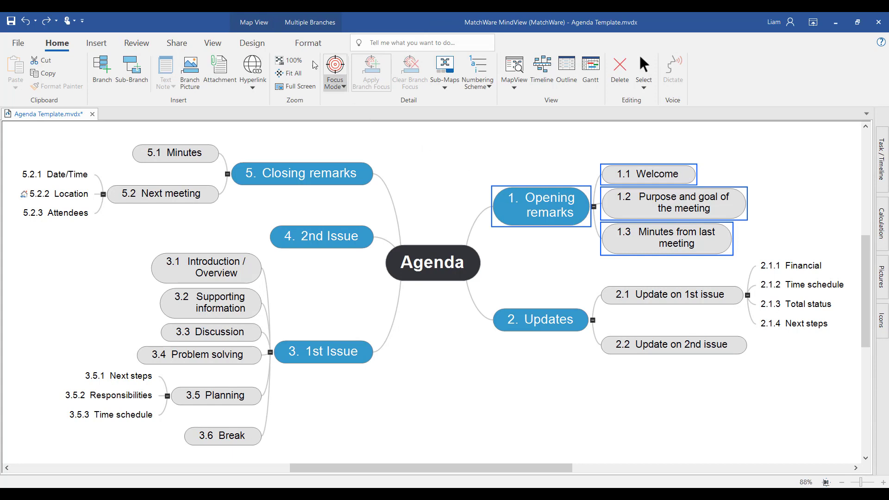
{"action": "left_click", "coordinate": [301, 43]}
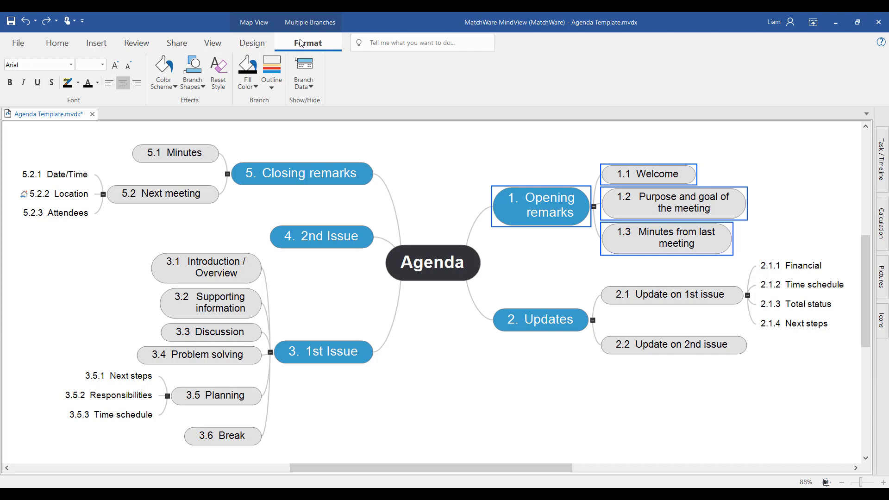
{"action": "left_click", "coordinate": [462, 139]}
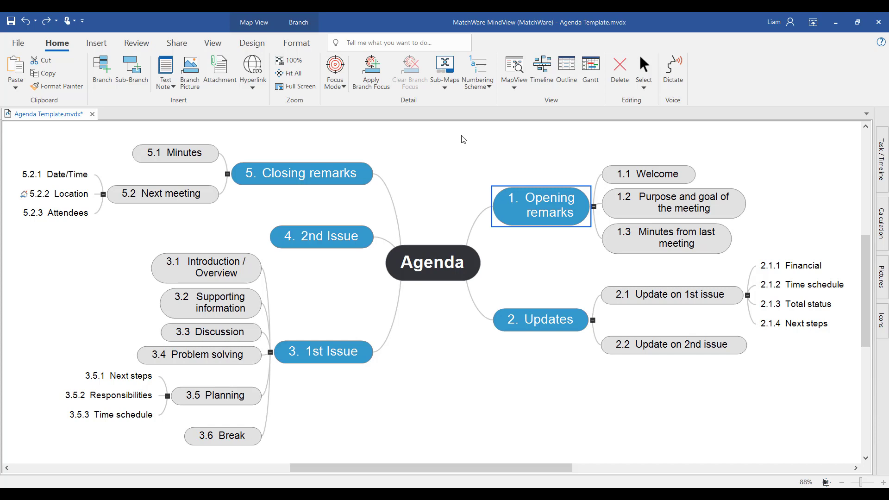
Step: Add a boundary around Opening remarks with a light pink fill and a thicker outline
{"action": "left_click", "coordinate": [294, 47]}
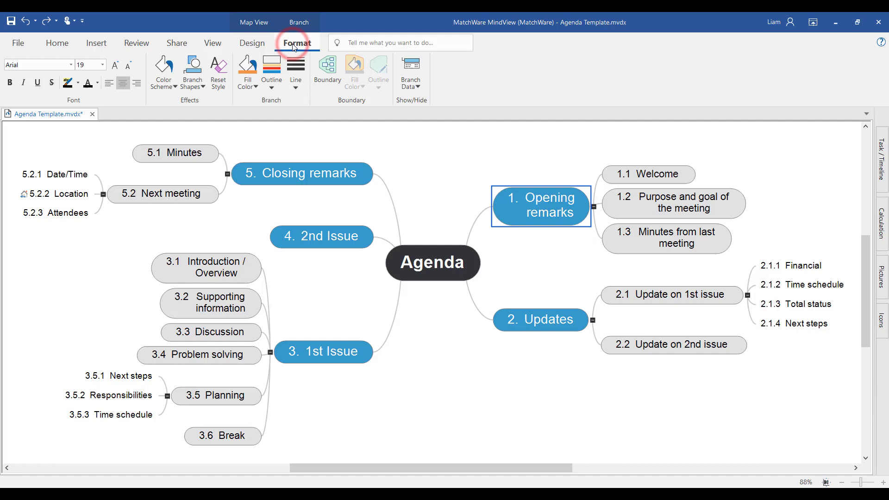
{"action": "left_click", "coordinate": [331, 74]}
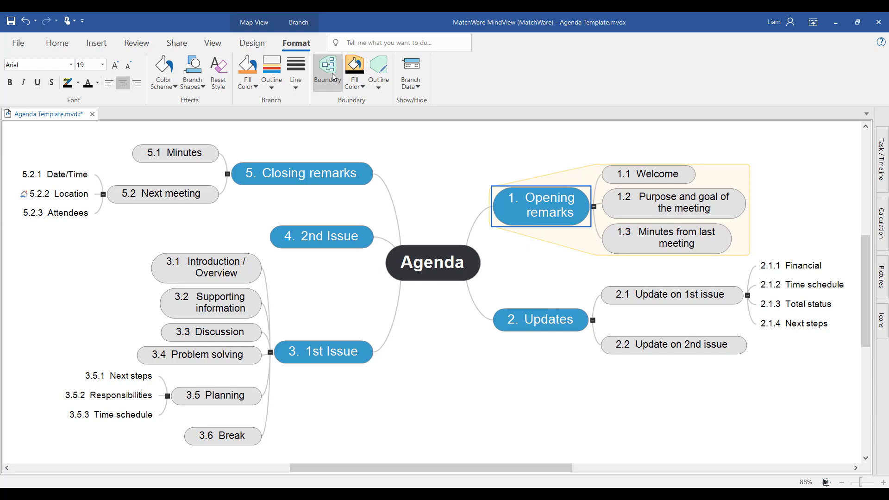
{"action": "left_click", "coordinate": [352, 81]}
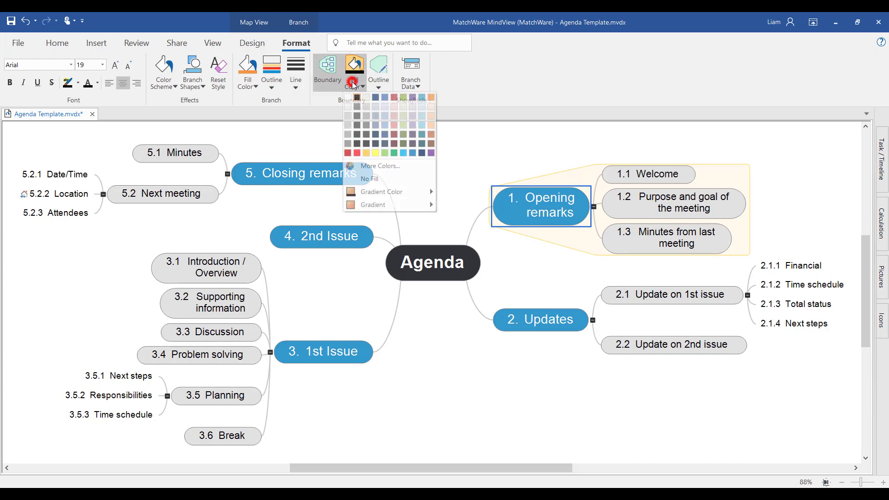
{"action": "left_click", "coordinate": [393, 104]}
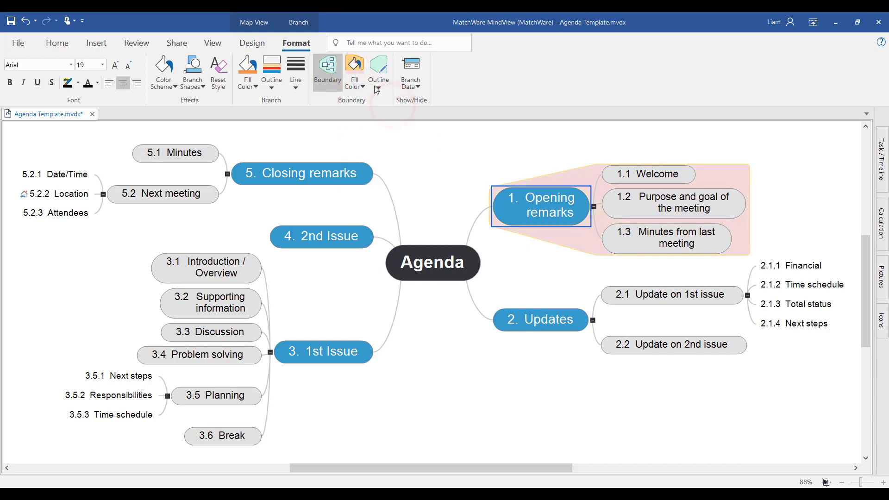
{"action": "left_click", "coordinate": [377, 86]}
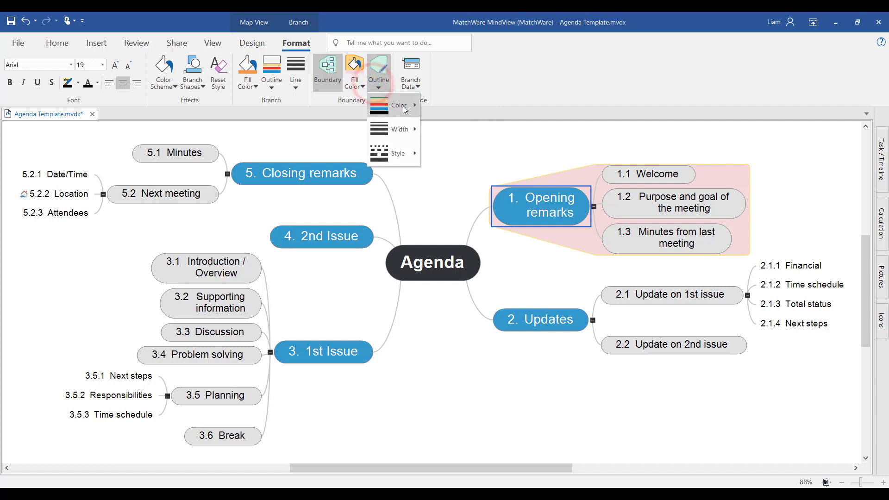
{"action": "mouse_move", "coordinate": [396, 129]}
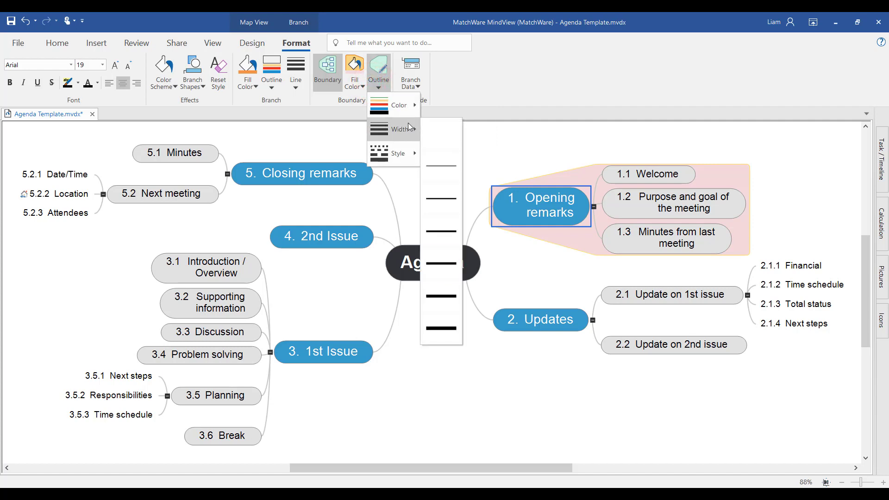
{"action": "left_click", "coordinate": [447, 213]}
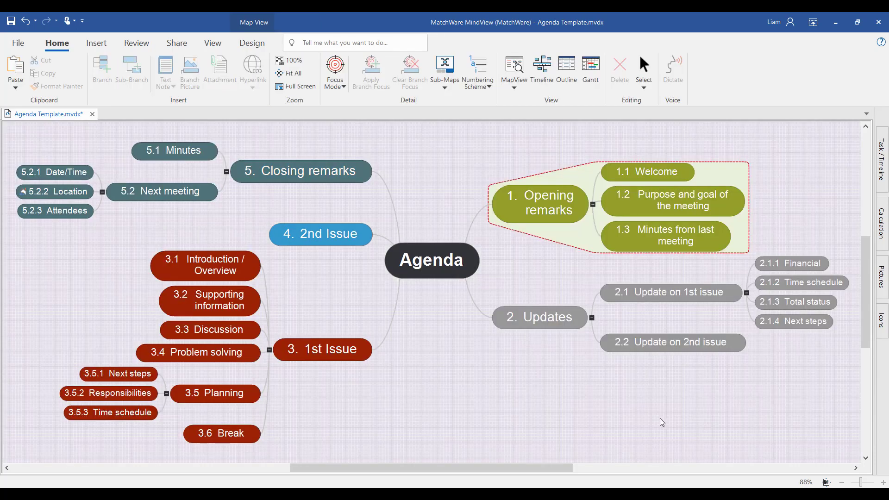